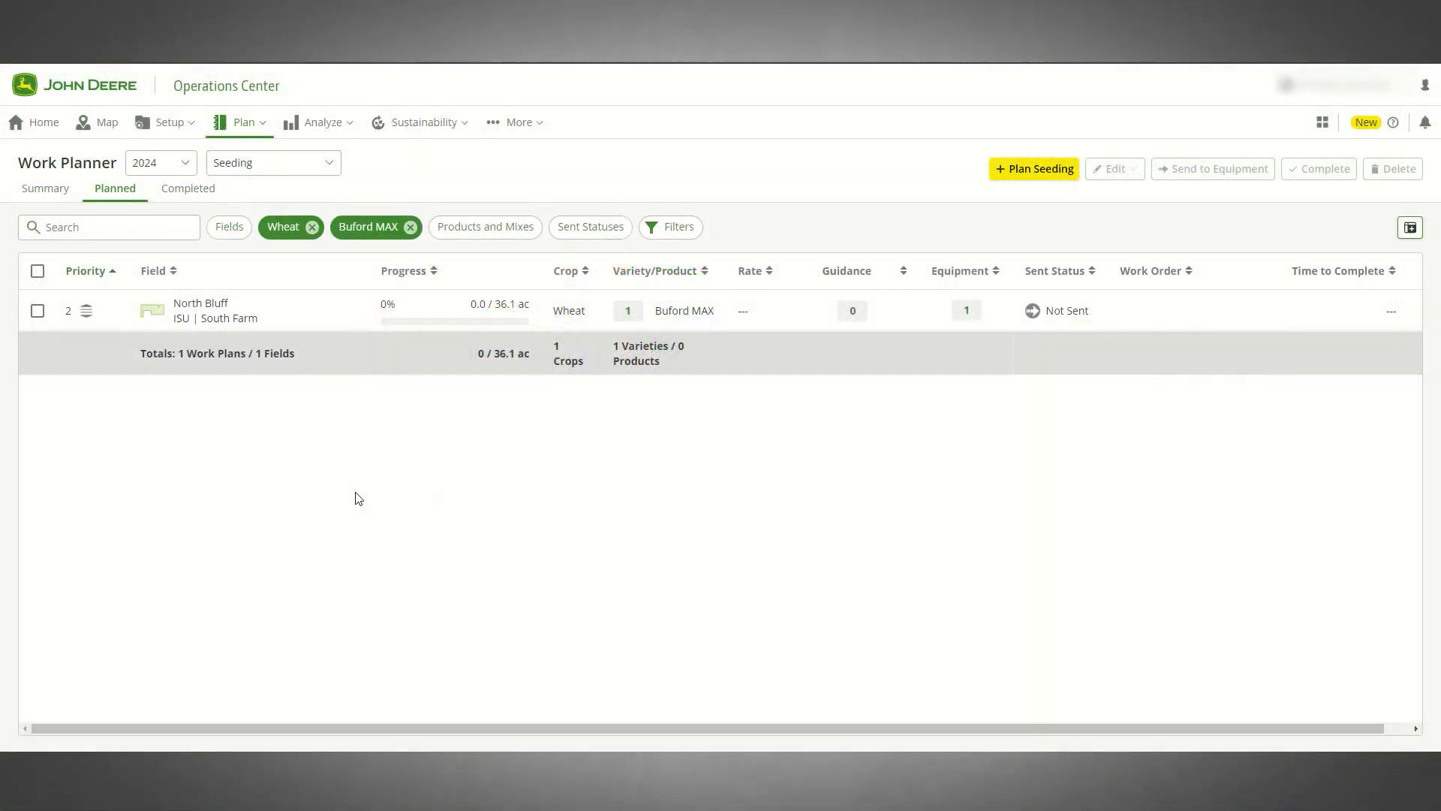
Edit the North Bluff plan's crop, varieties and rates, setting Buford MAX to 165000 seeds/ac, and save.
click(36, 311)
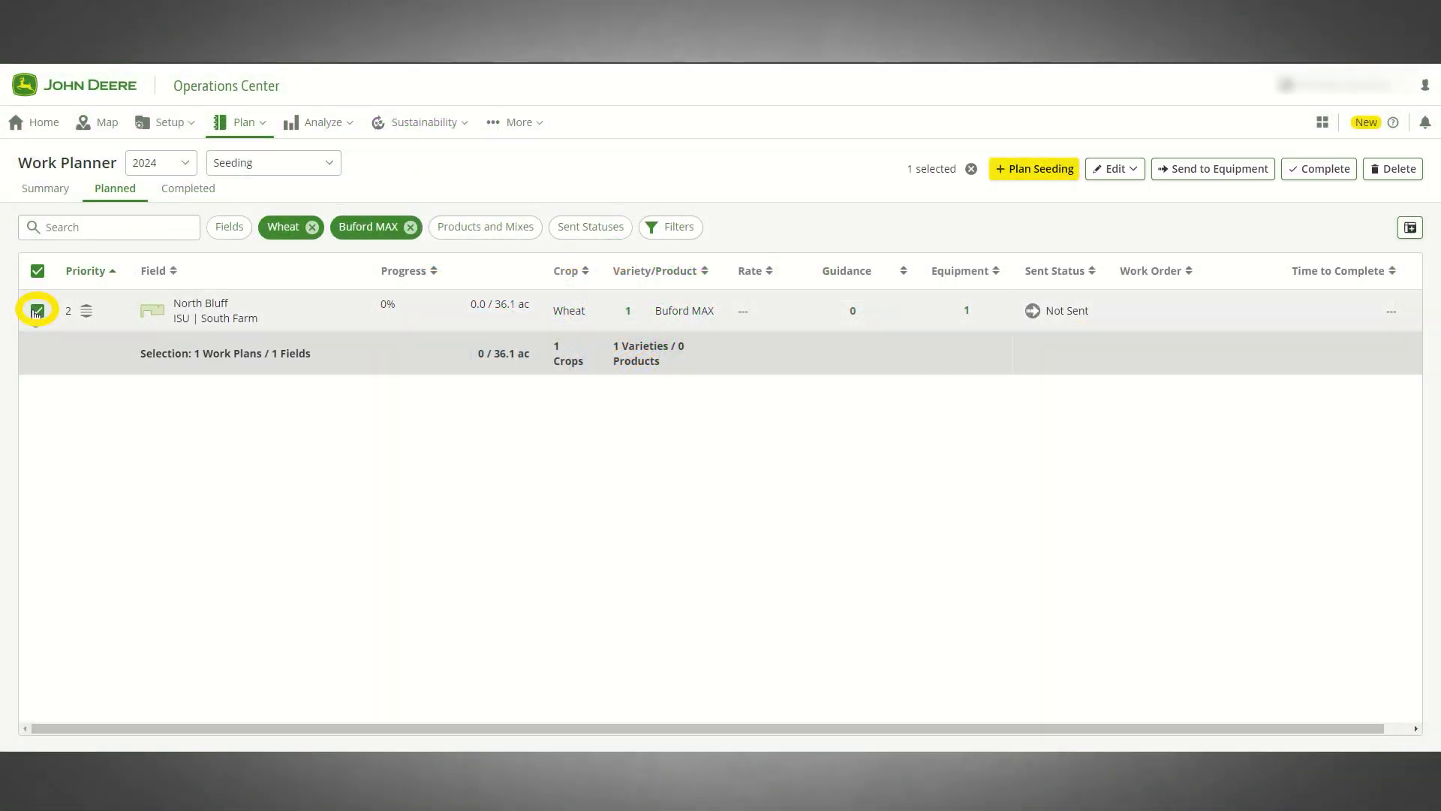
click(1116, 169)
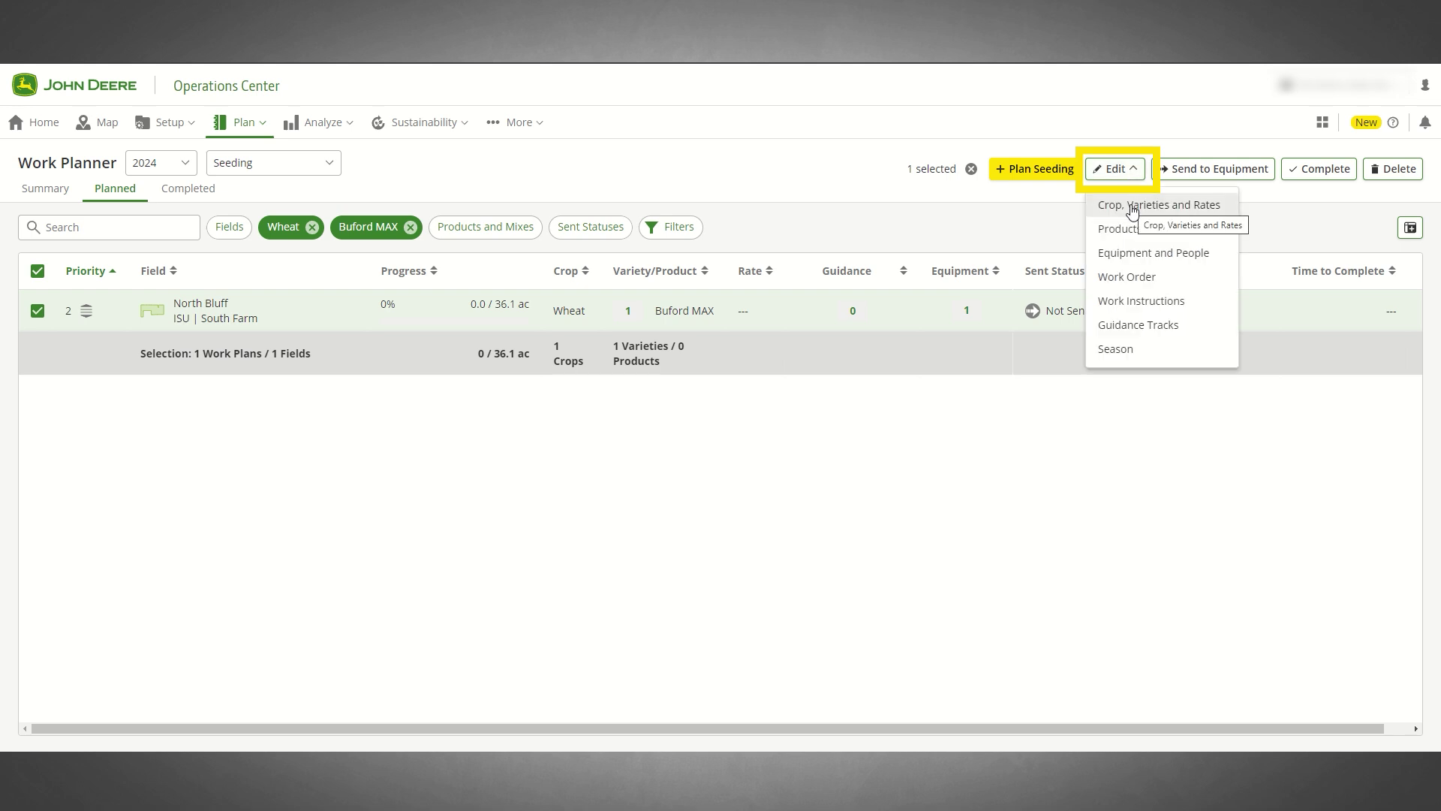
click(1130, 204)
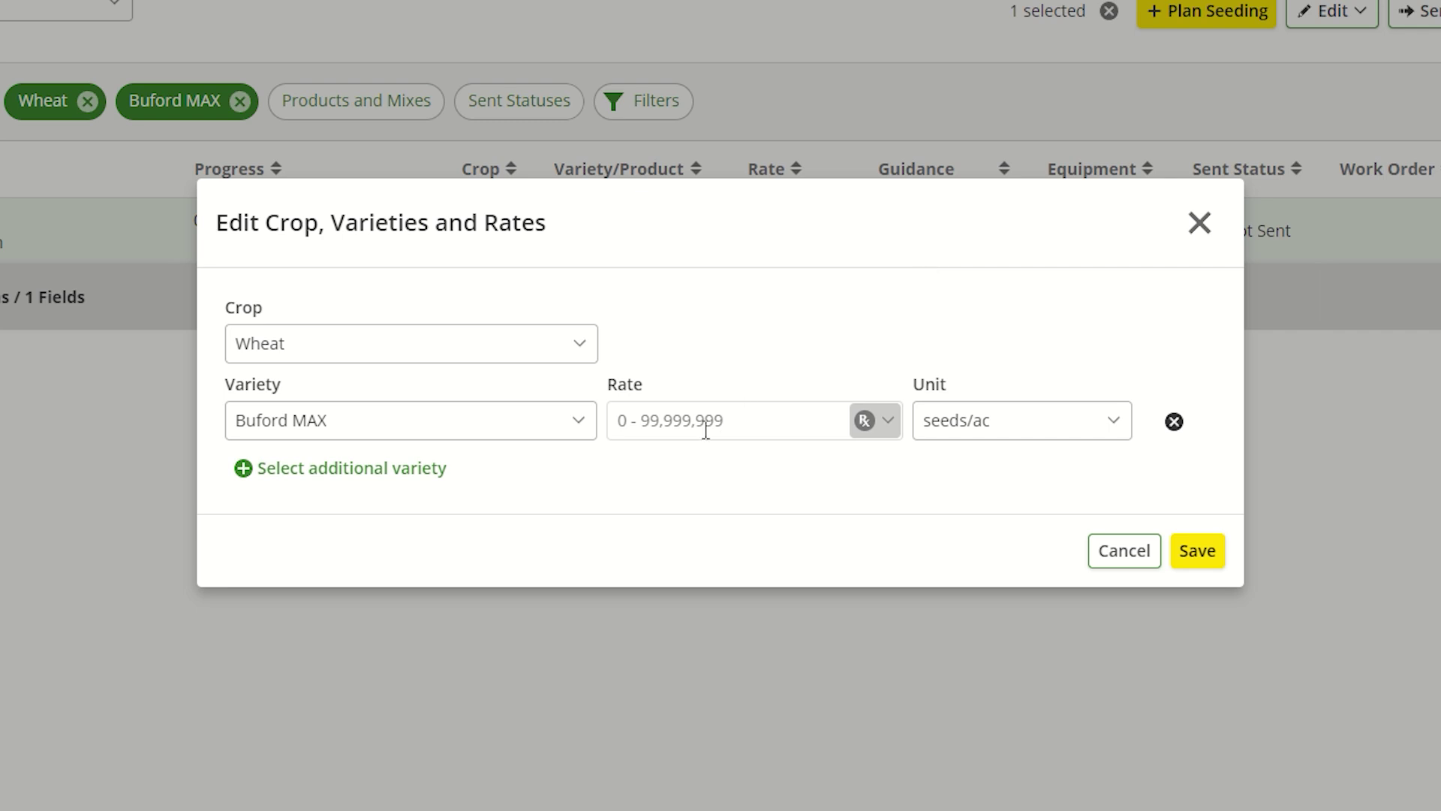
click(705, 430)
text(1650000)
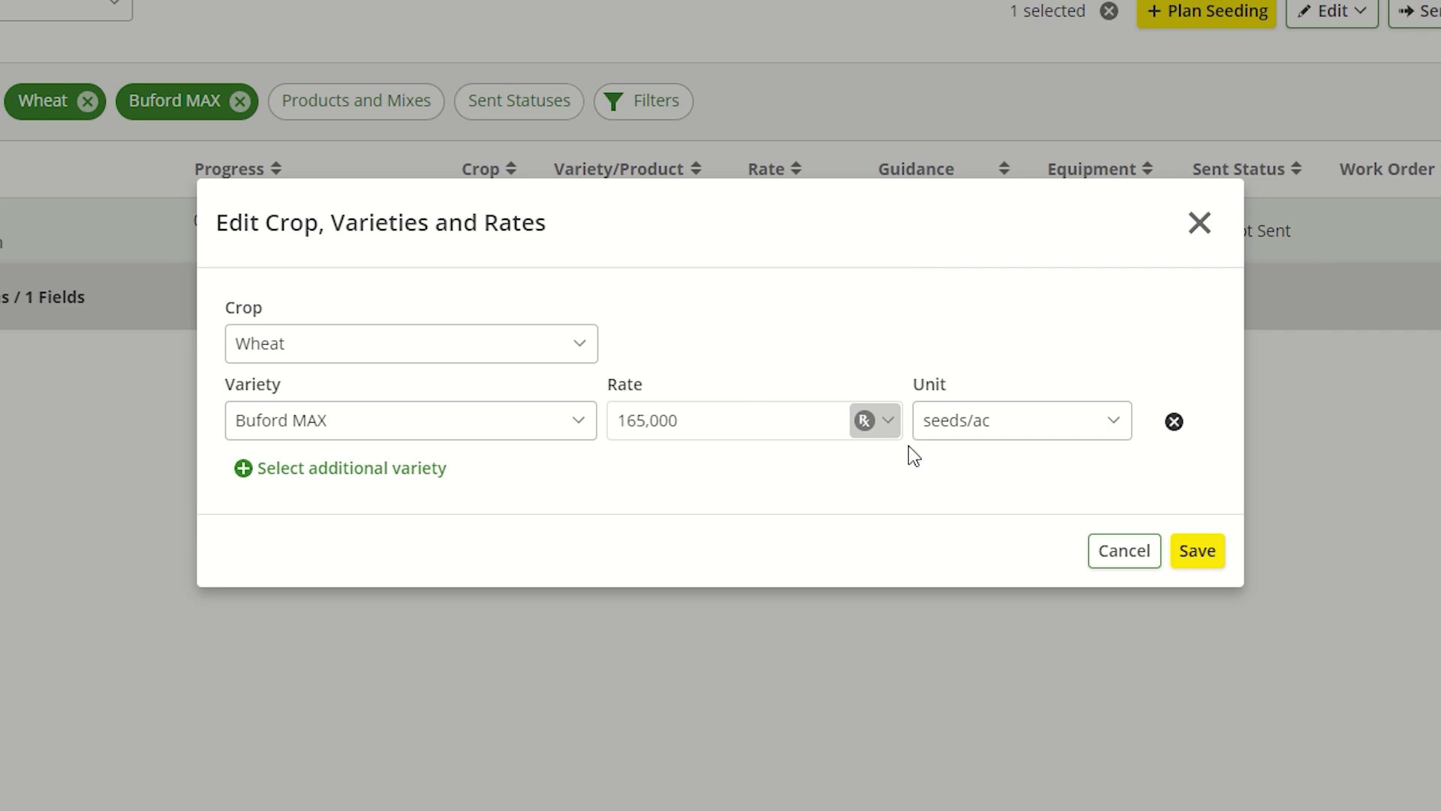
click(1193, 552)
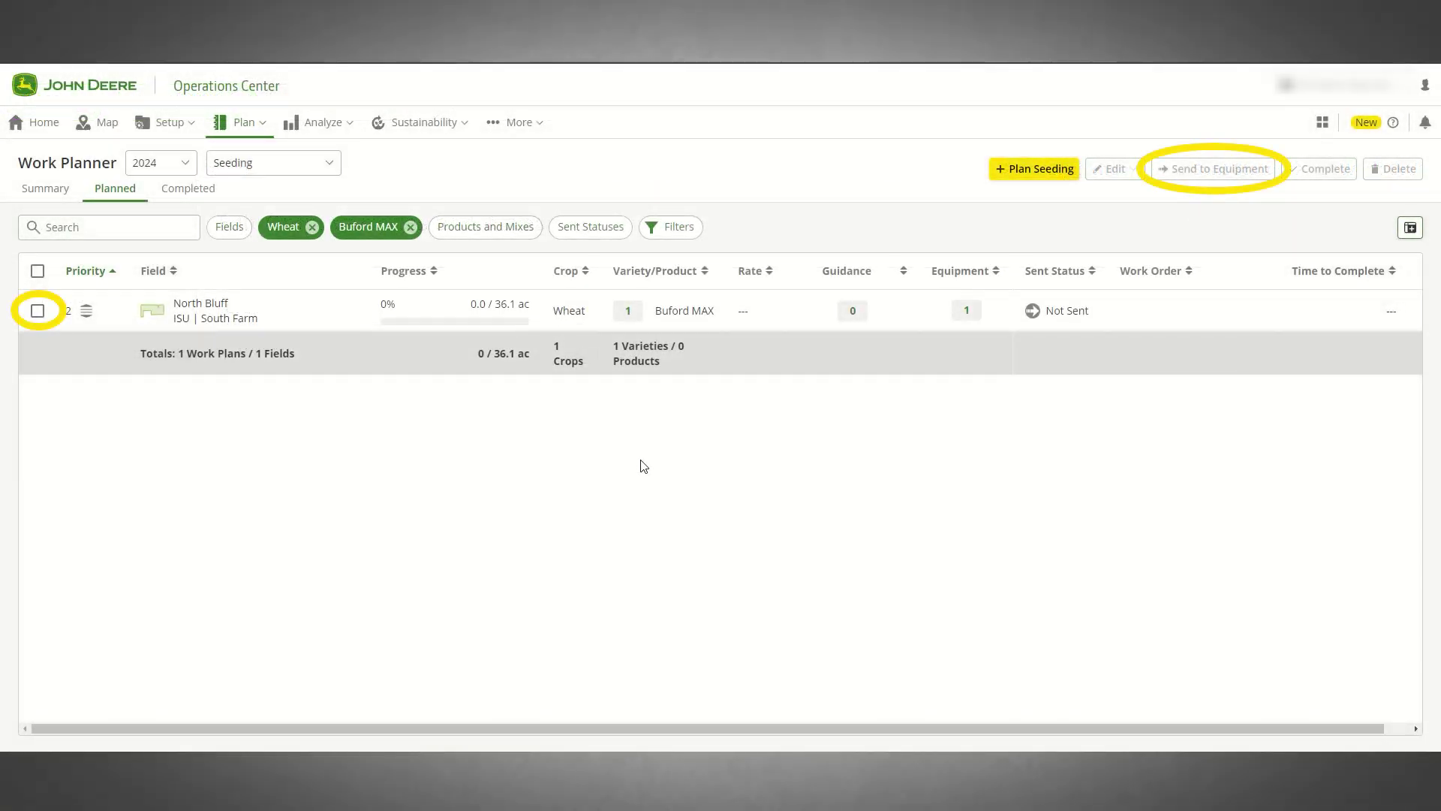
Send the North Bluff seeding plan's work setup file to equipment.
click(39, 313)
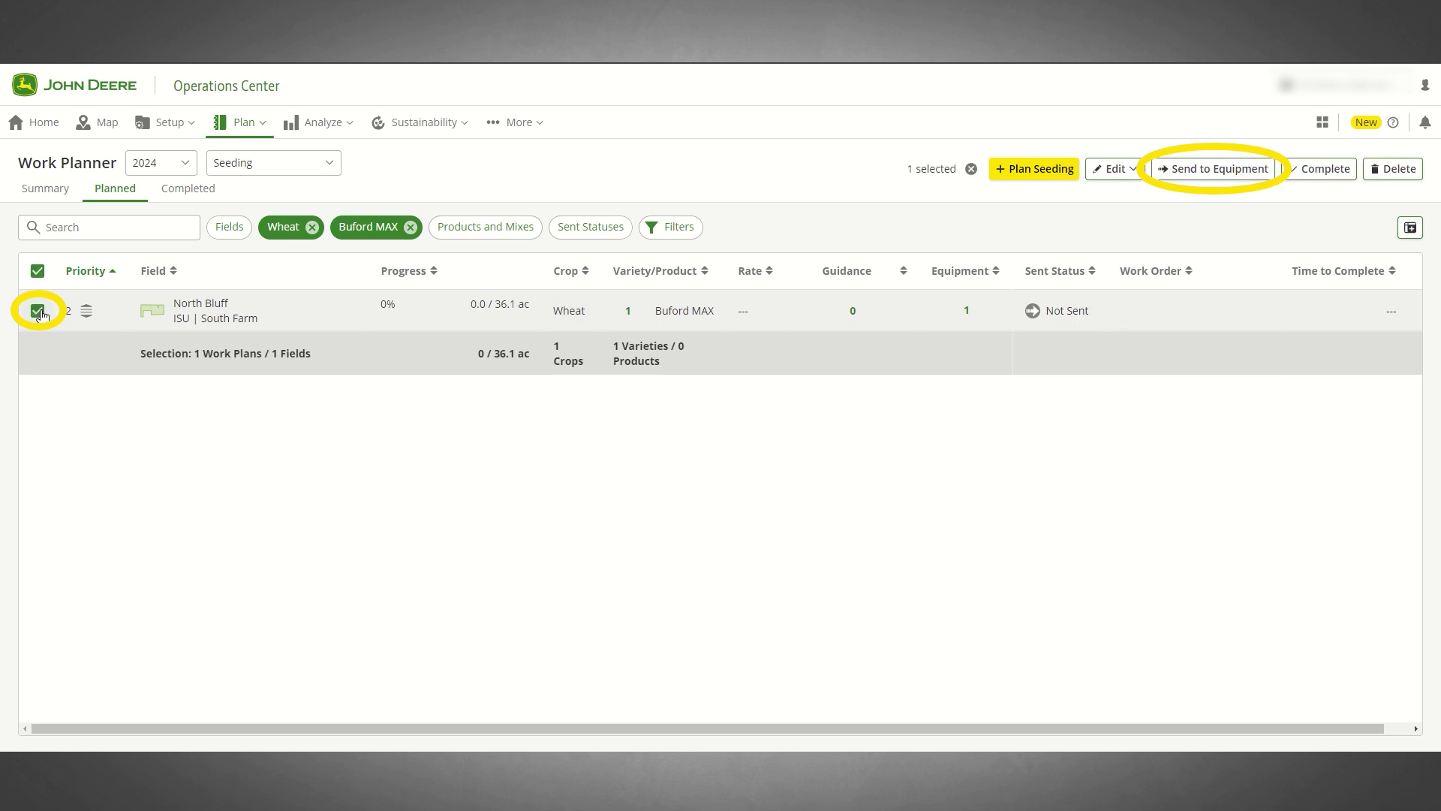
click(1209, 173)
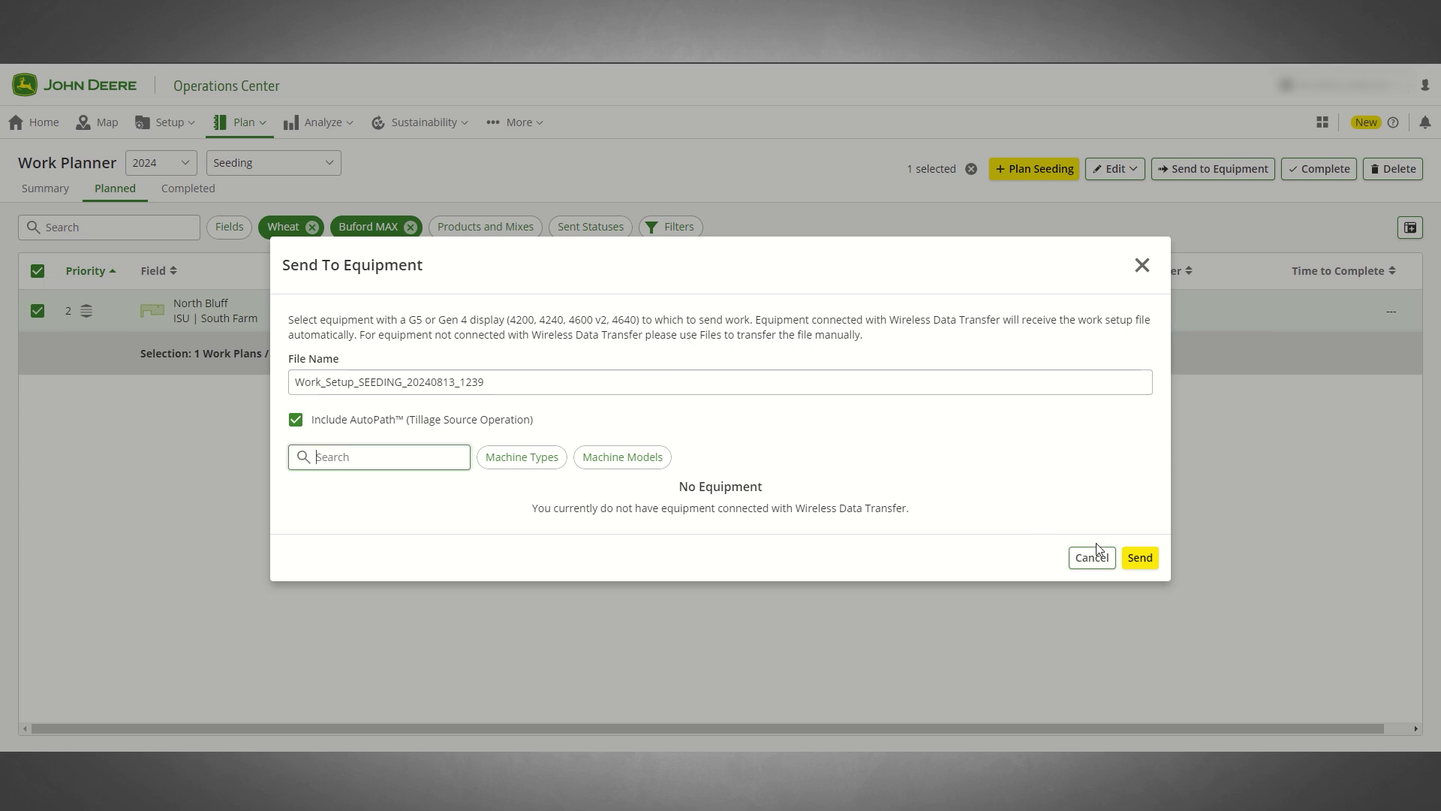
click(1141, 558)
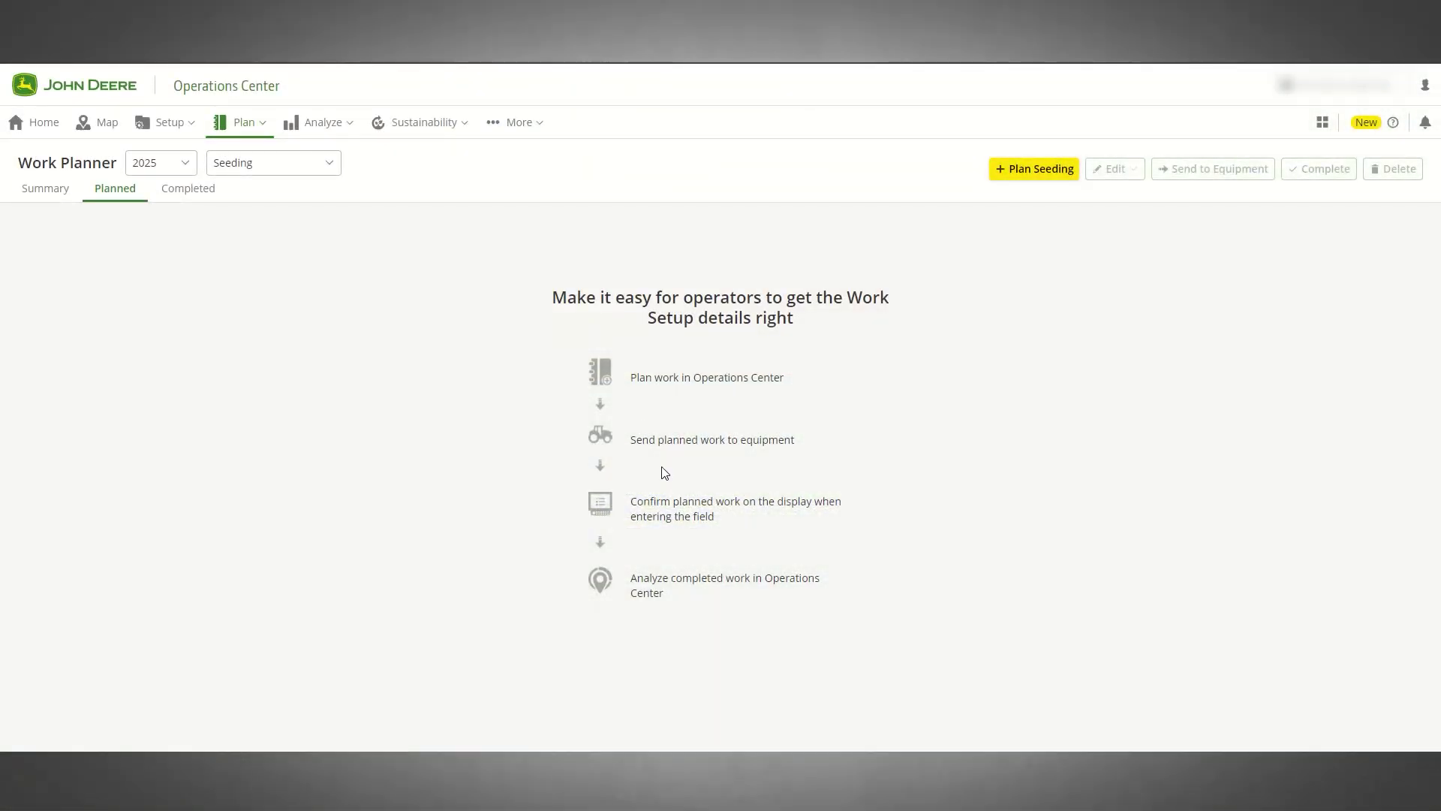
Go to More > Files and select the first, newest uploaded file.
click(534, 136)
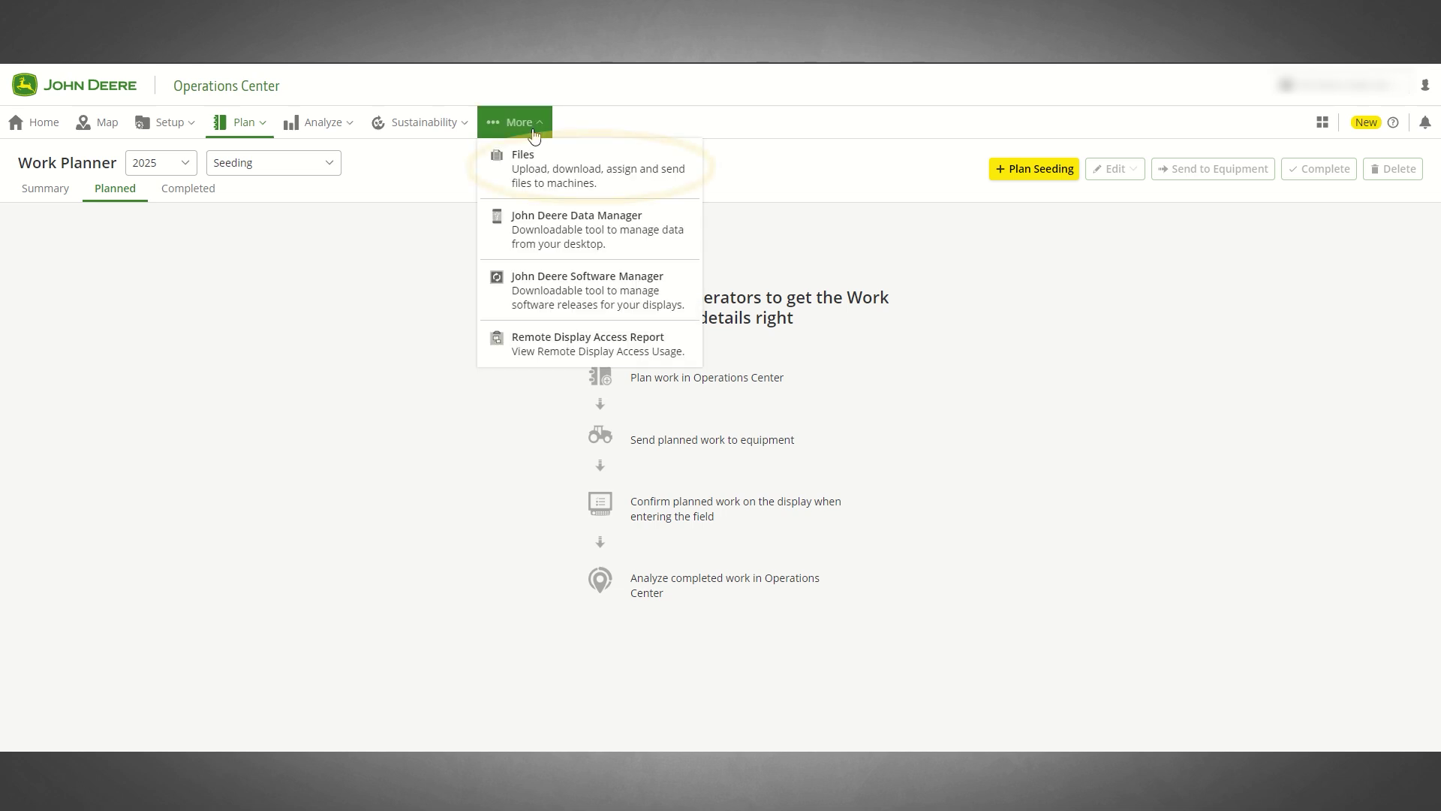
click(538, 158)
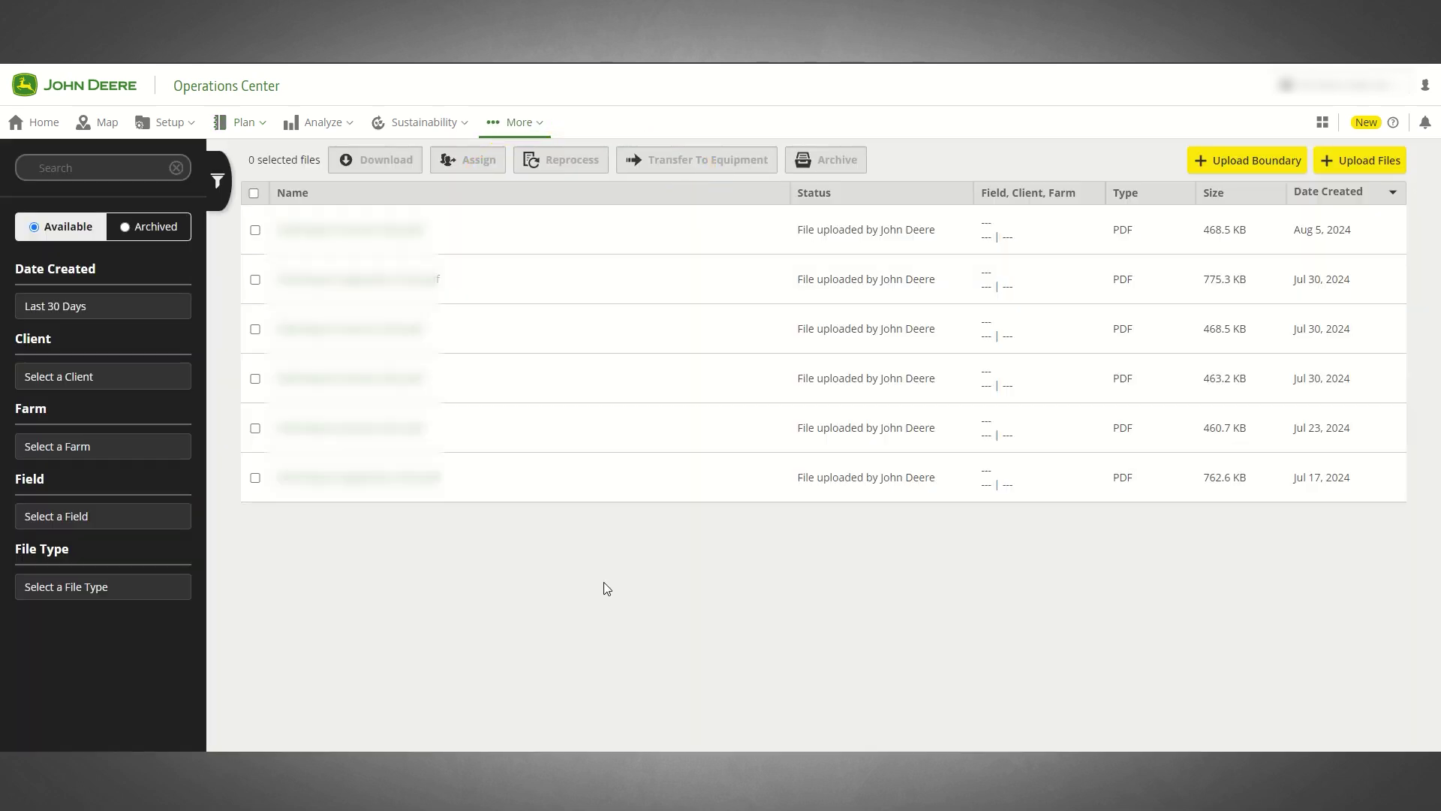
click(255, 231)
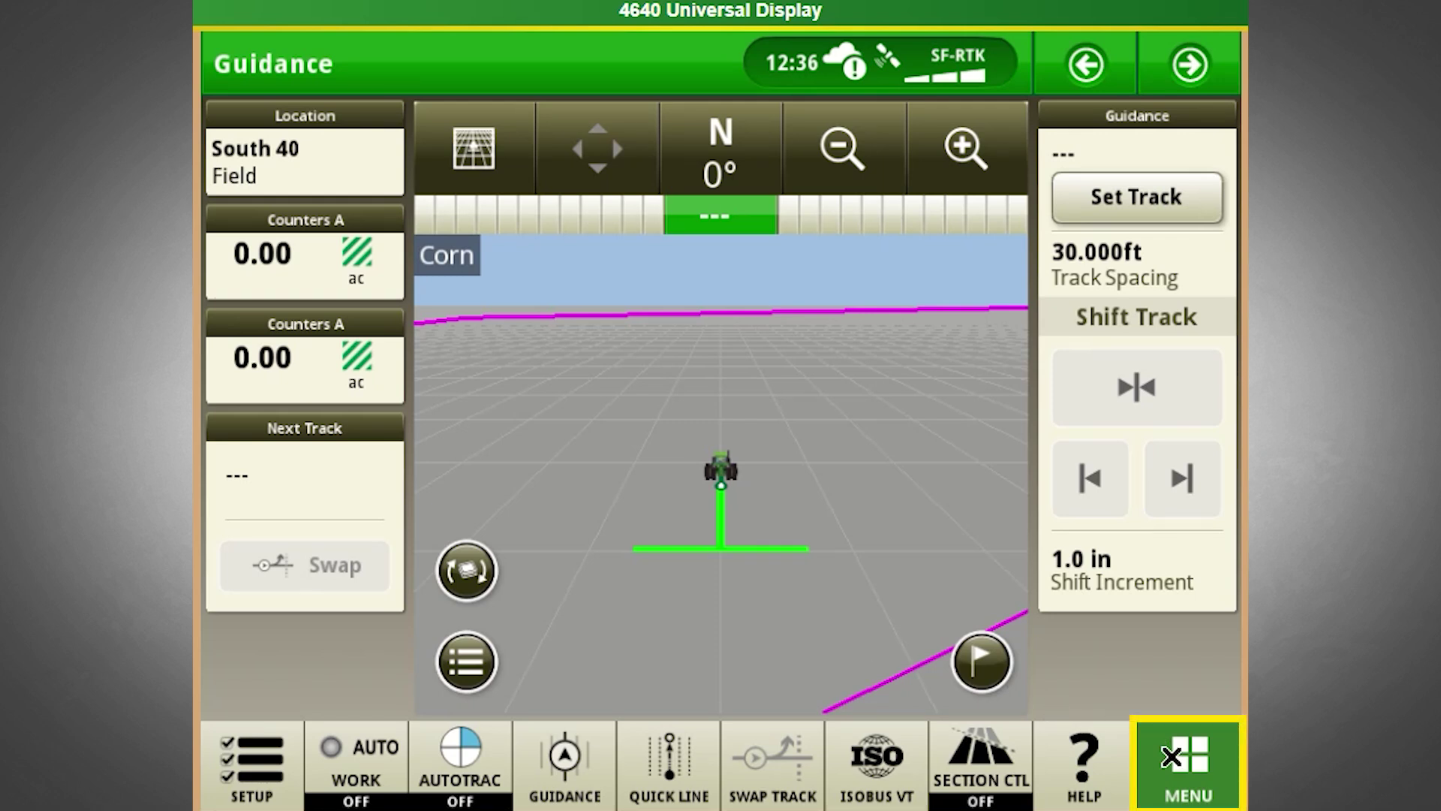
Open the Work Setup application from the display's Applications and enable Automatic Work Plan Activation.
click(1171, 757)
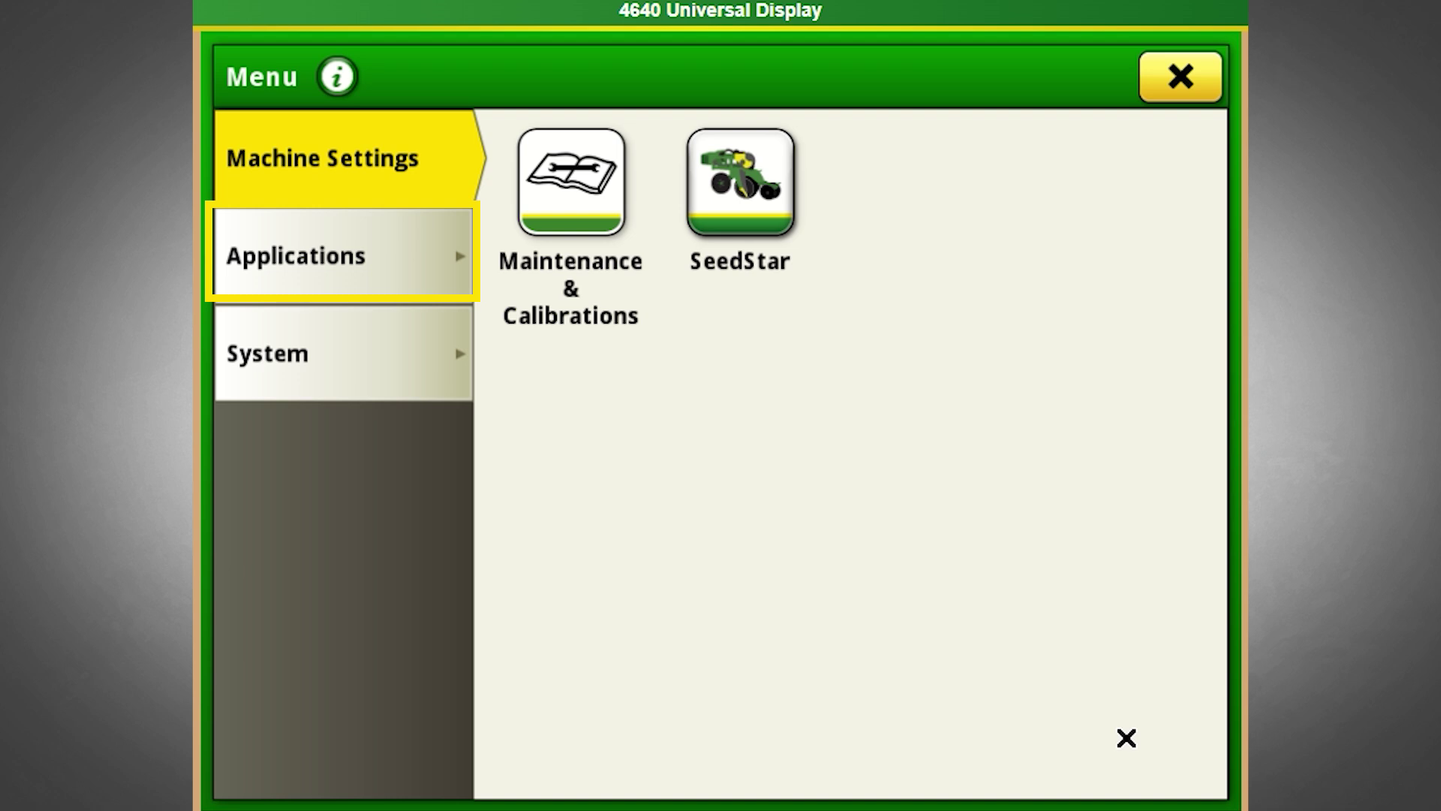
click(428, 353)
click(427, 273)
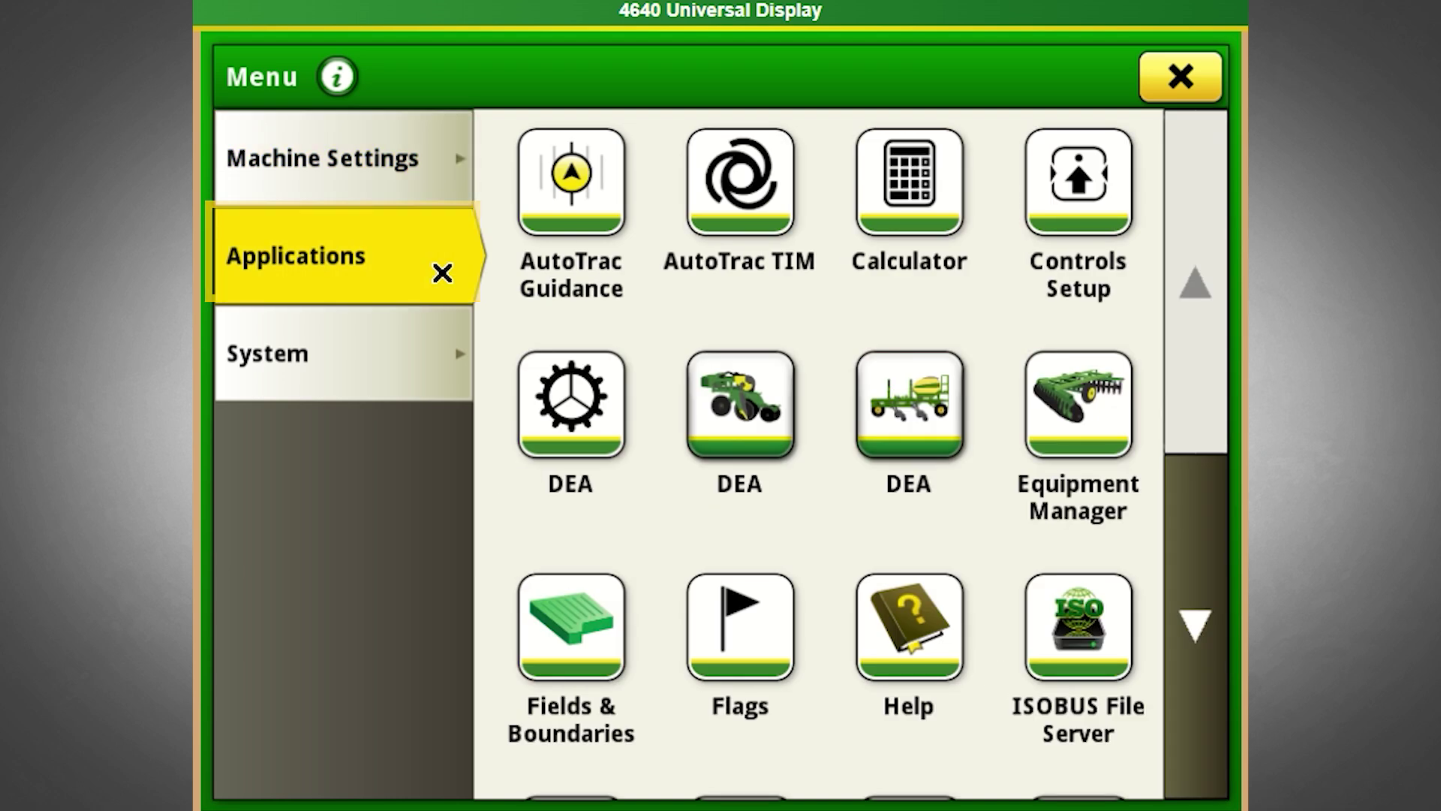
click(1210, 516)
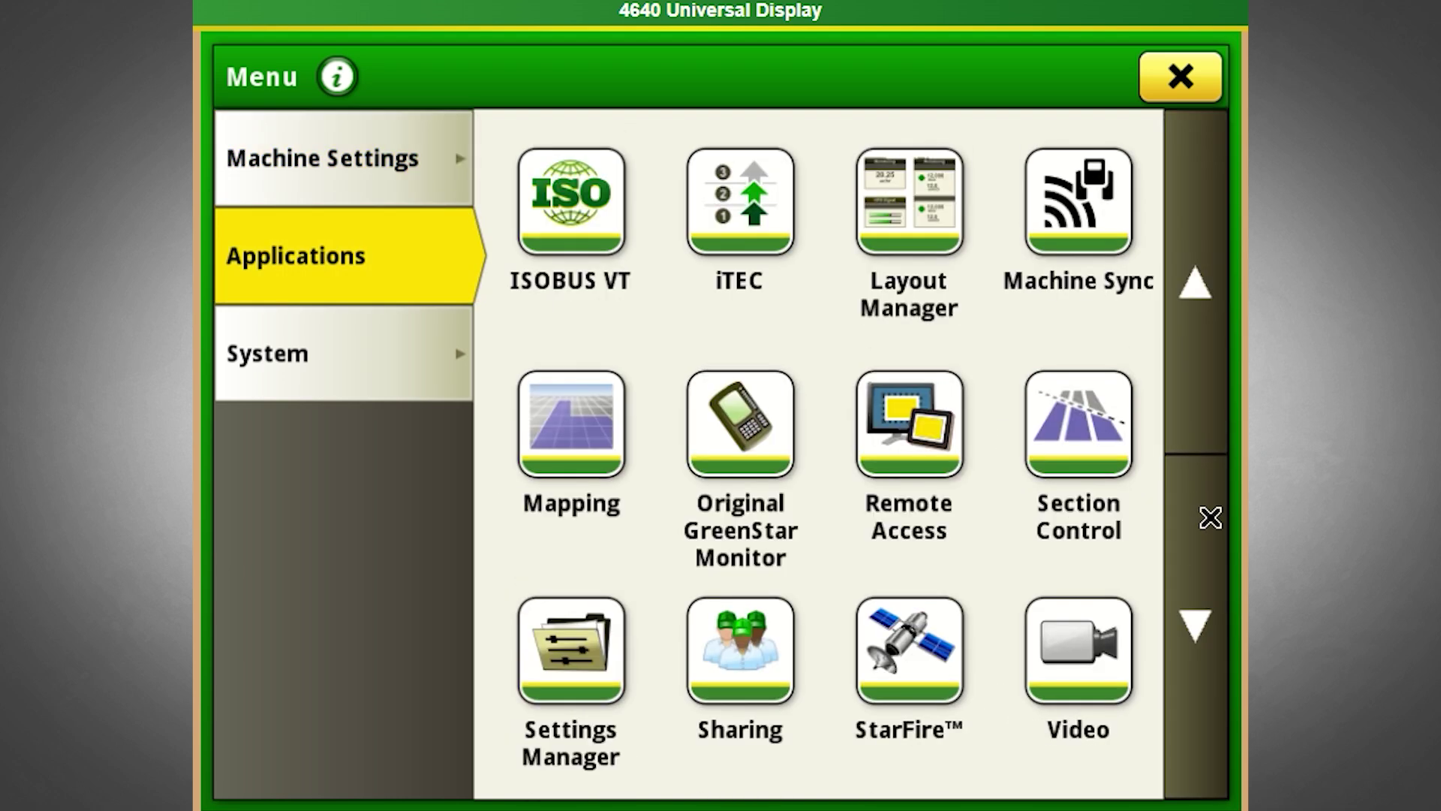
click(1210, 516)
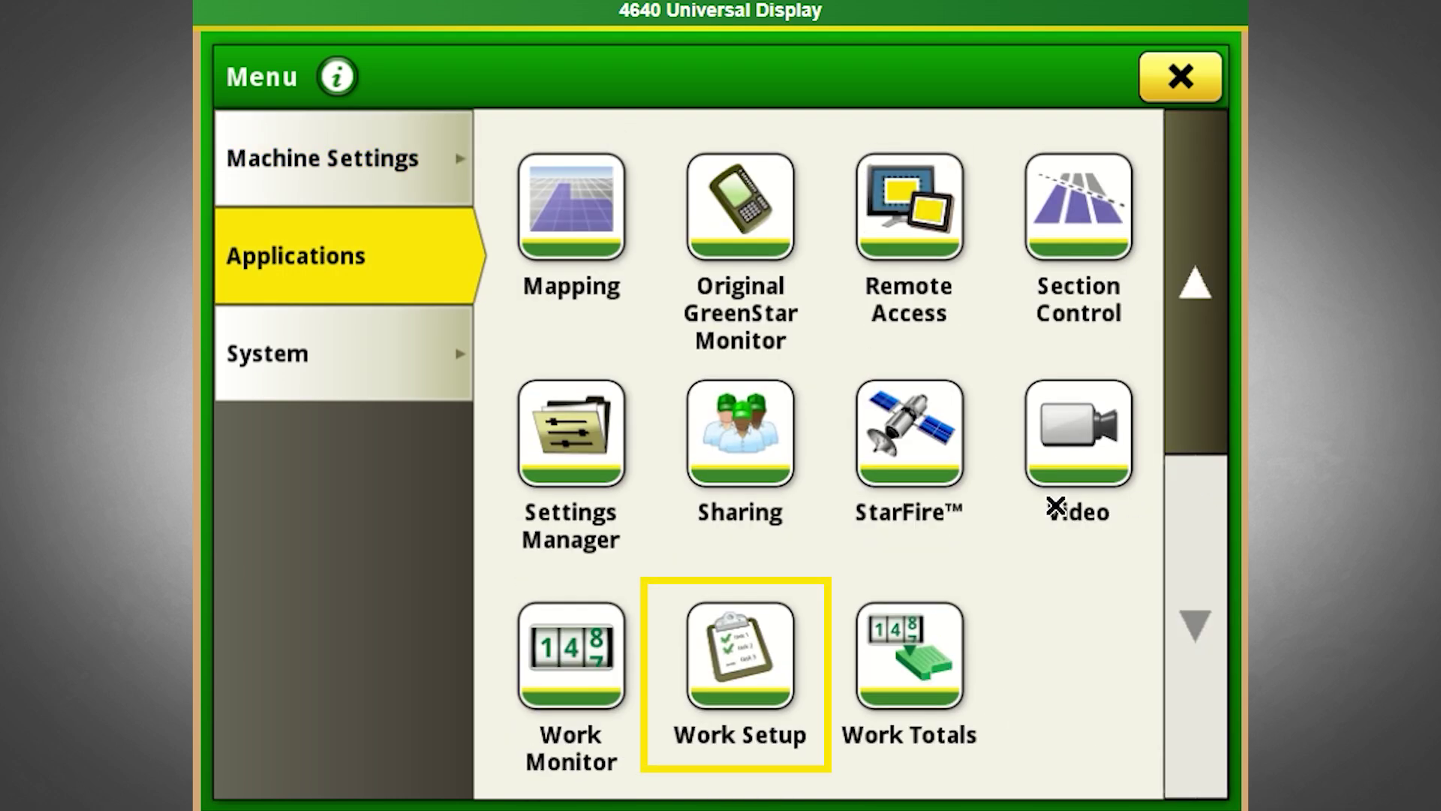
click(771, 642)
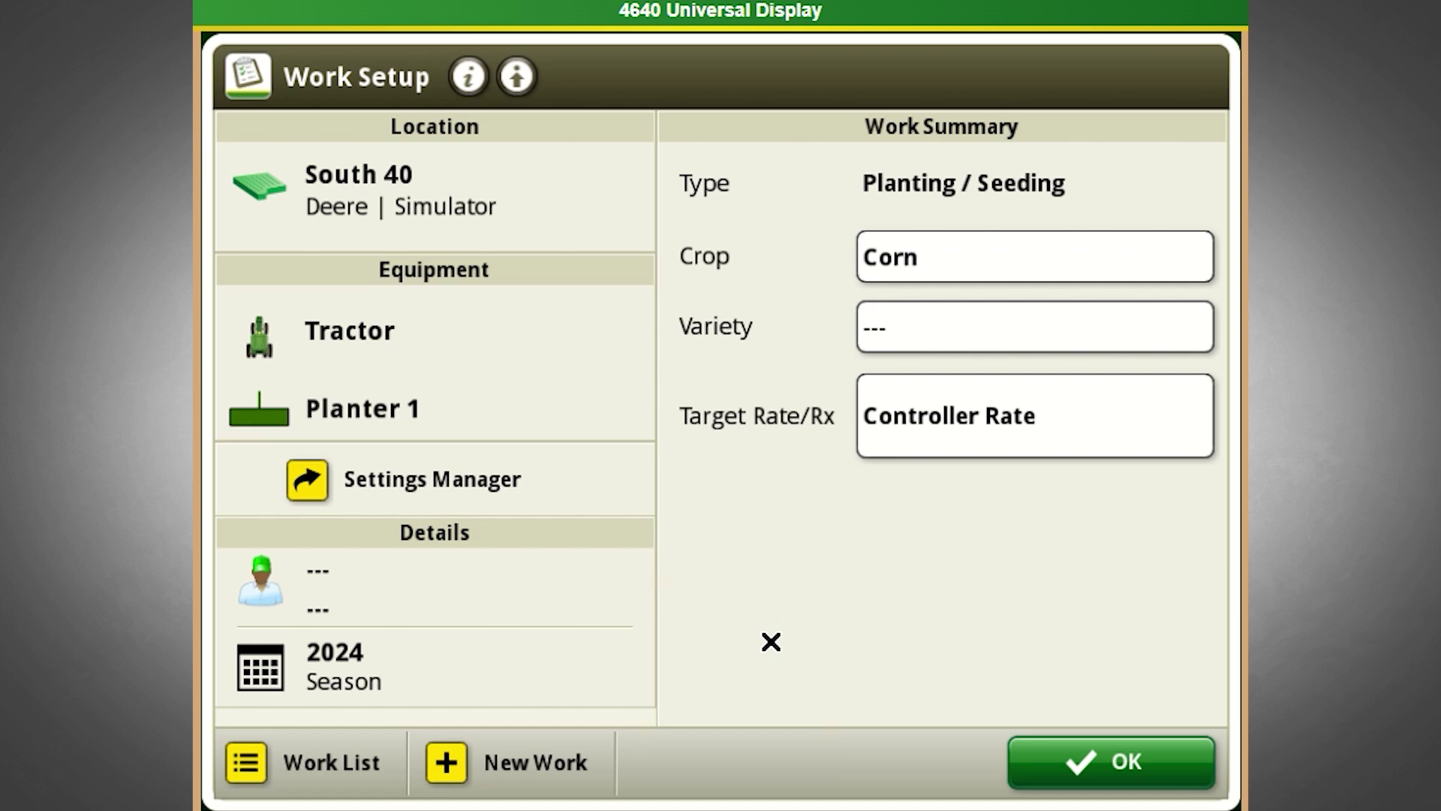
click(780, 70)
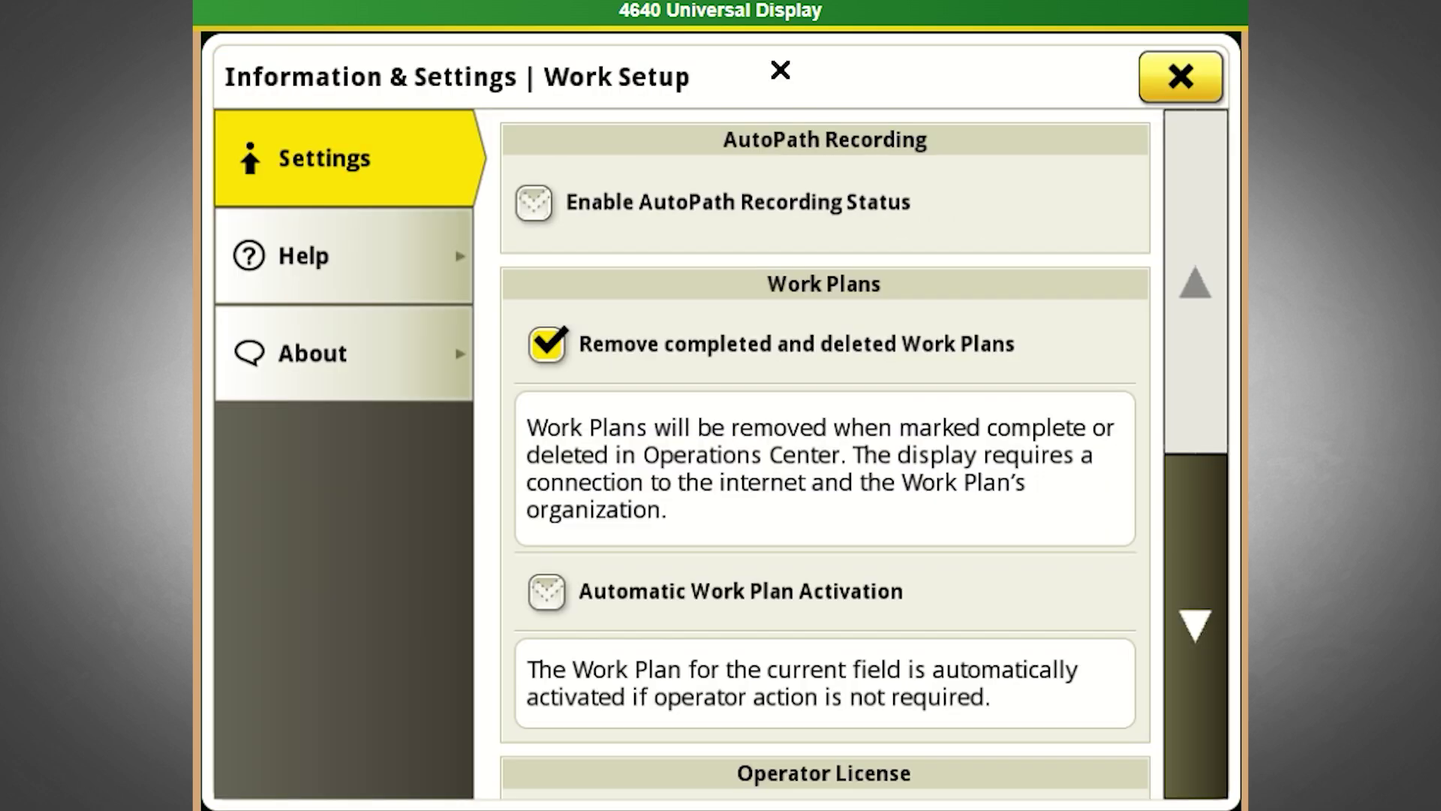
click(554, 595)
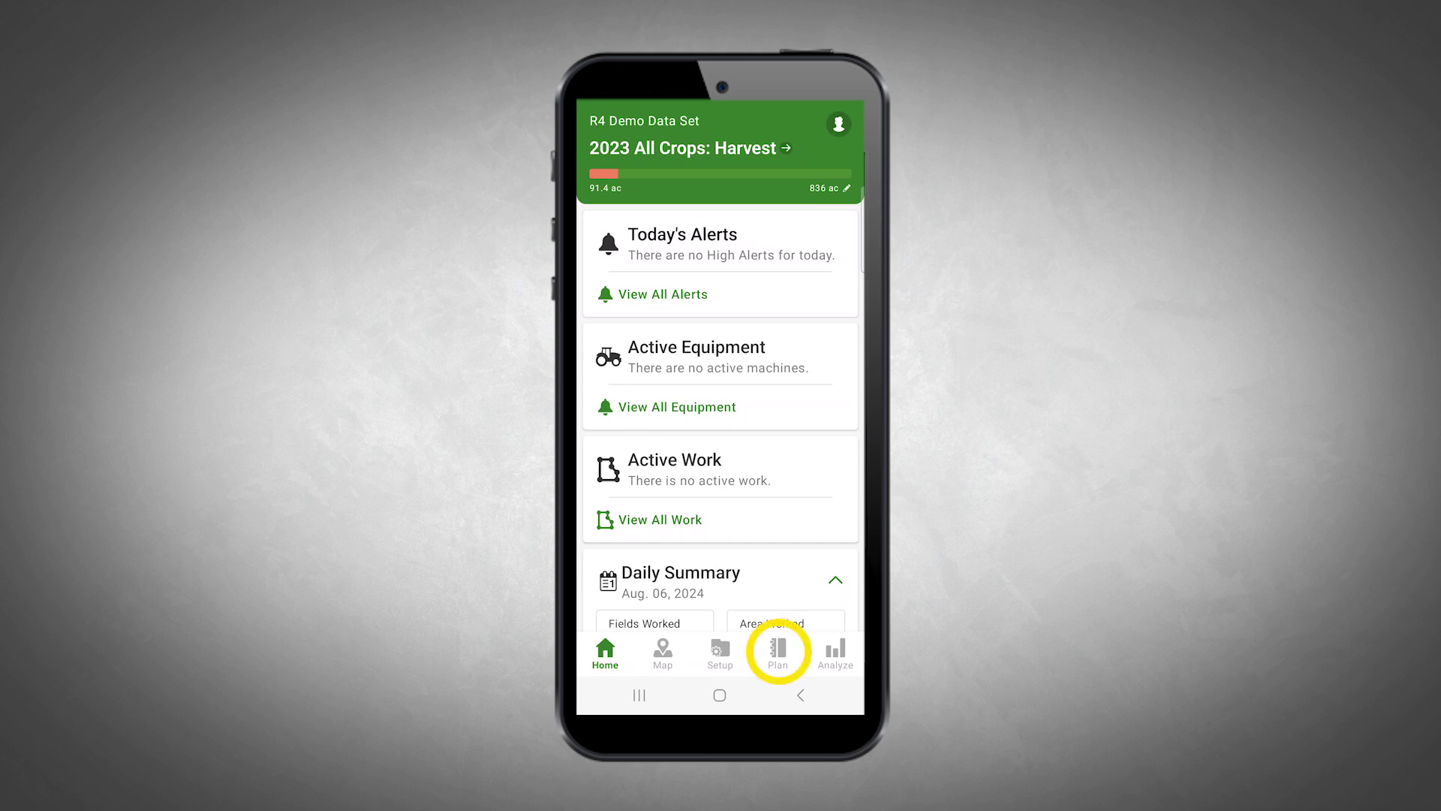
Switch to the Plan tab to view 2024 Tillage planned work.
click(777, 652)
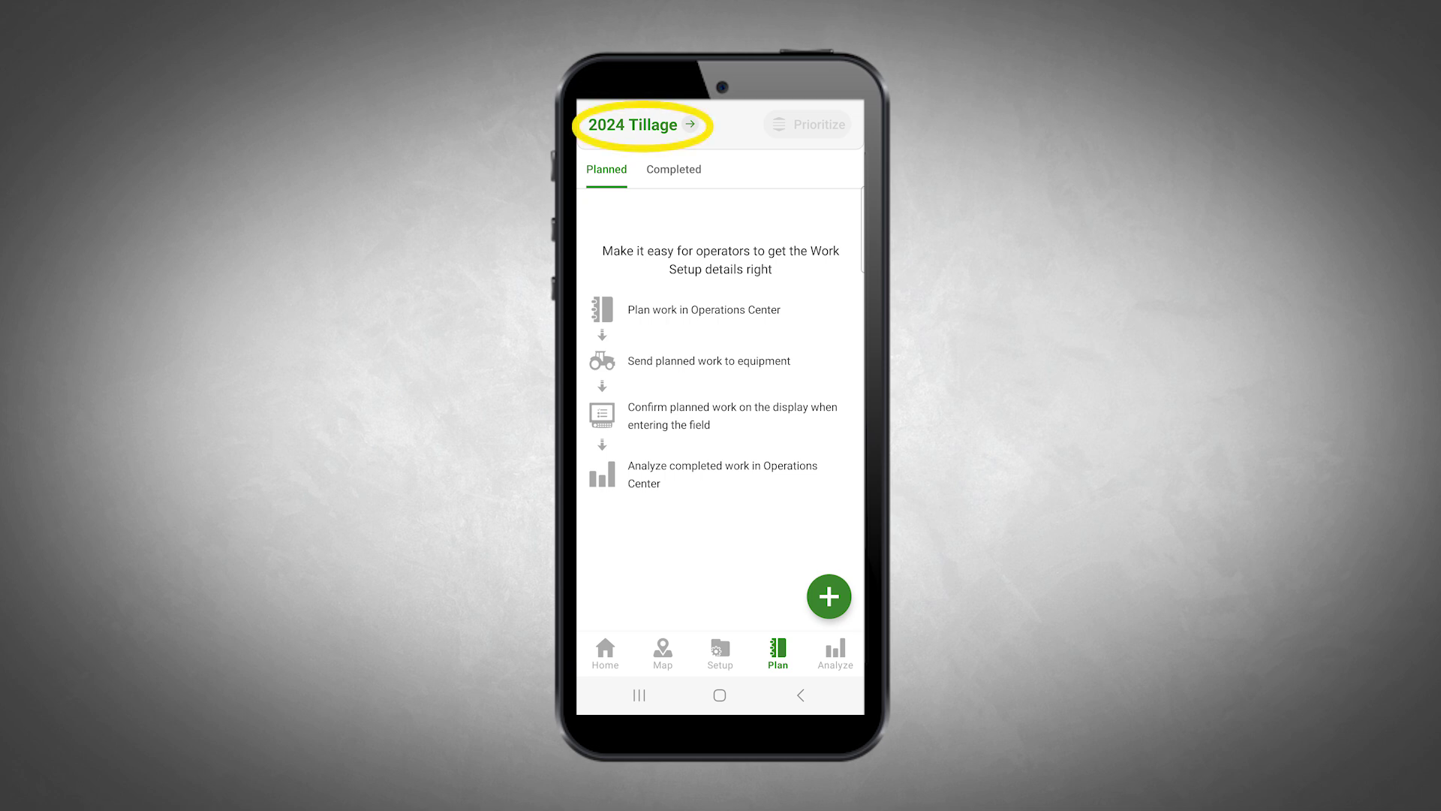
Switch to 2024 Seeding, start a new plan for field 120 with Soybeans, and choose a variety.
click(641, 124)
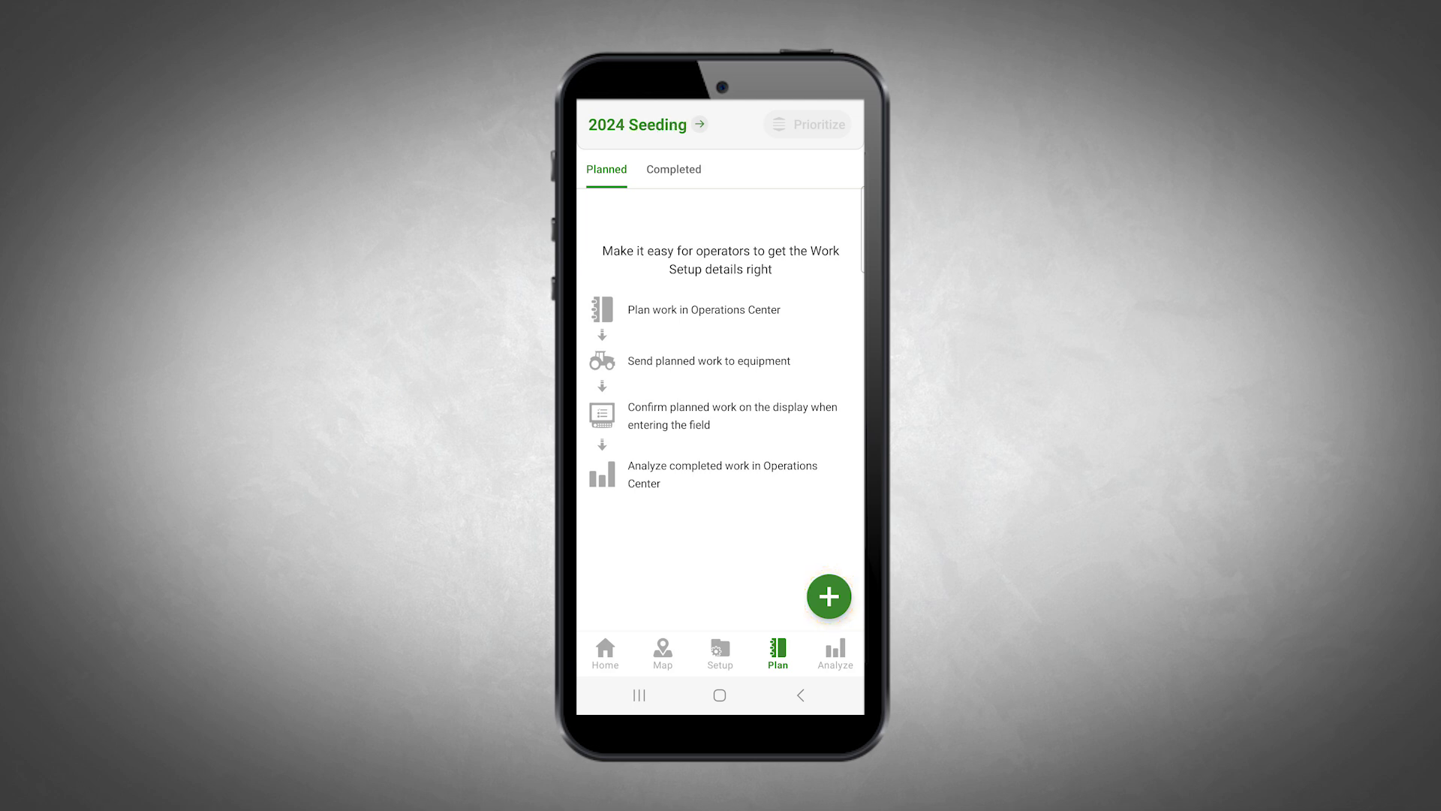
click(829, 596)
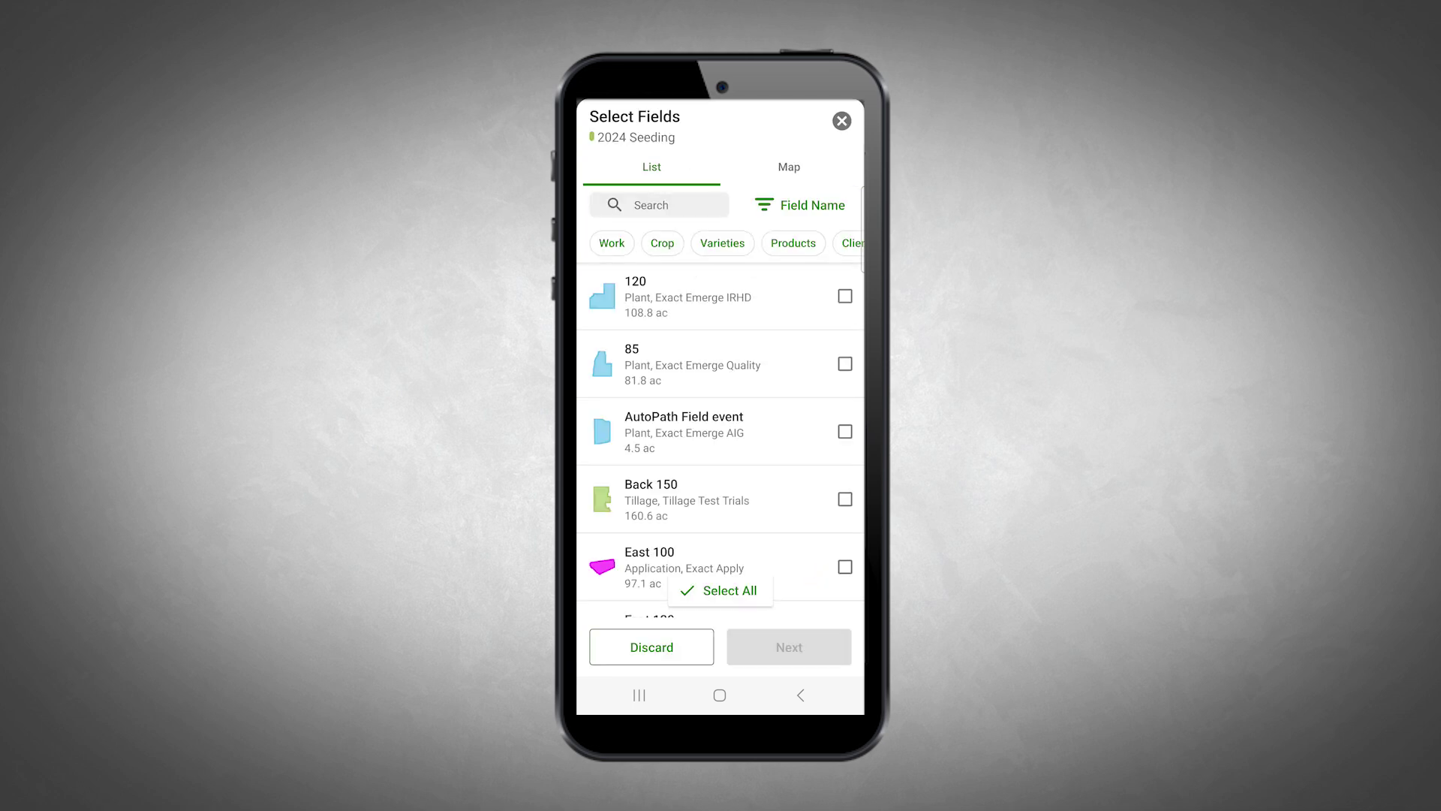
click(846, 295)
click(789, 647)
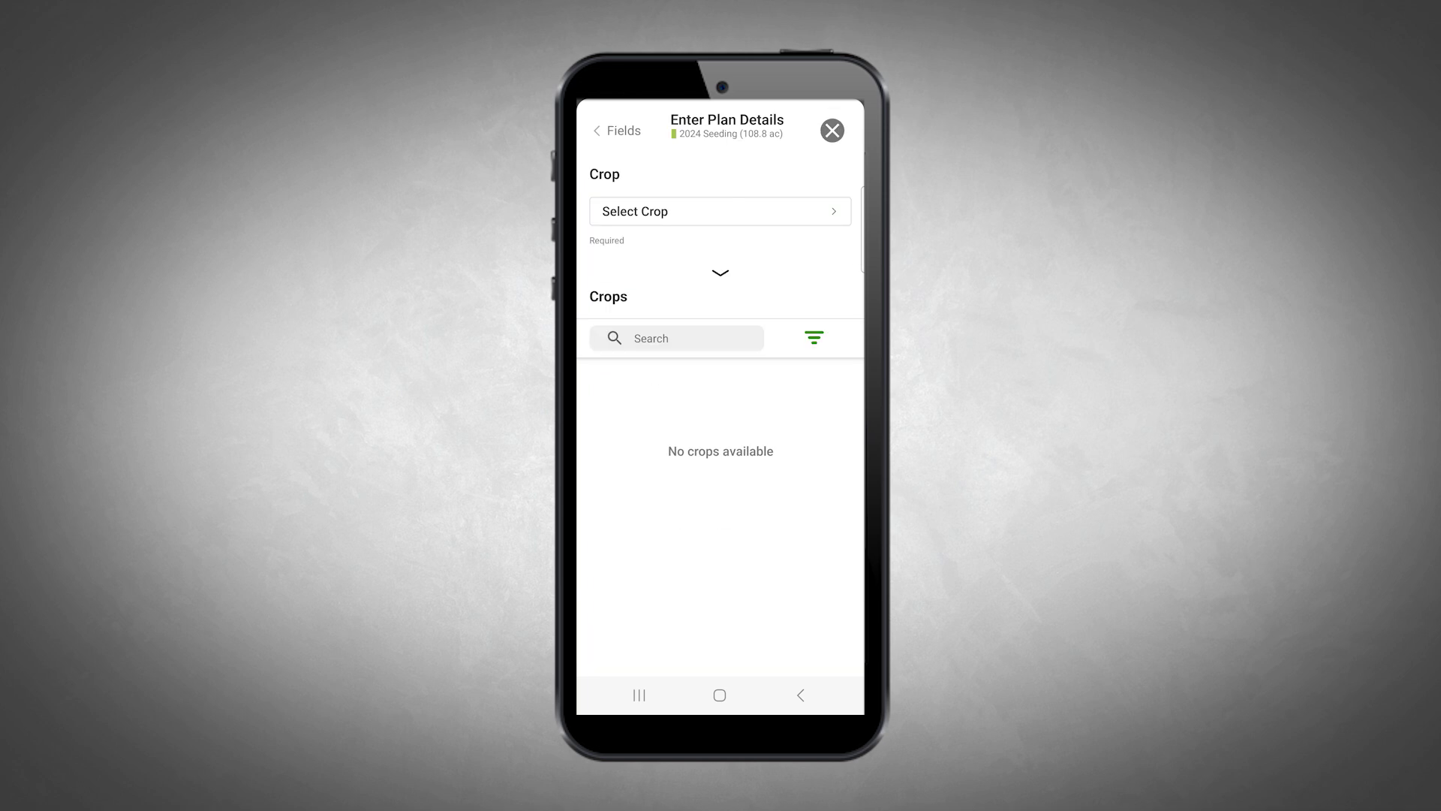
click(720, 331)
click(720, 303)
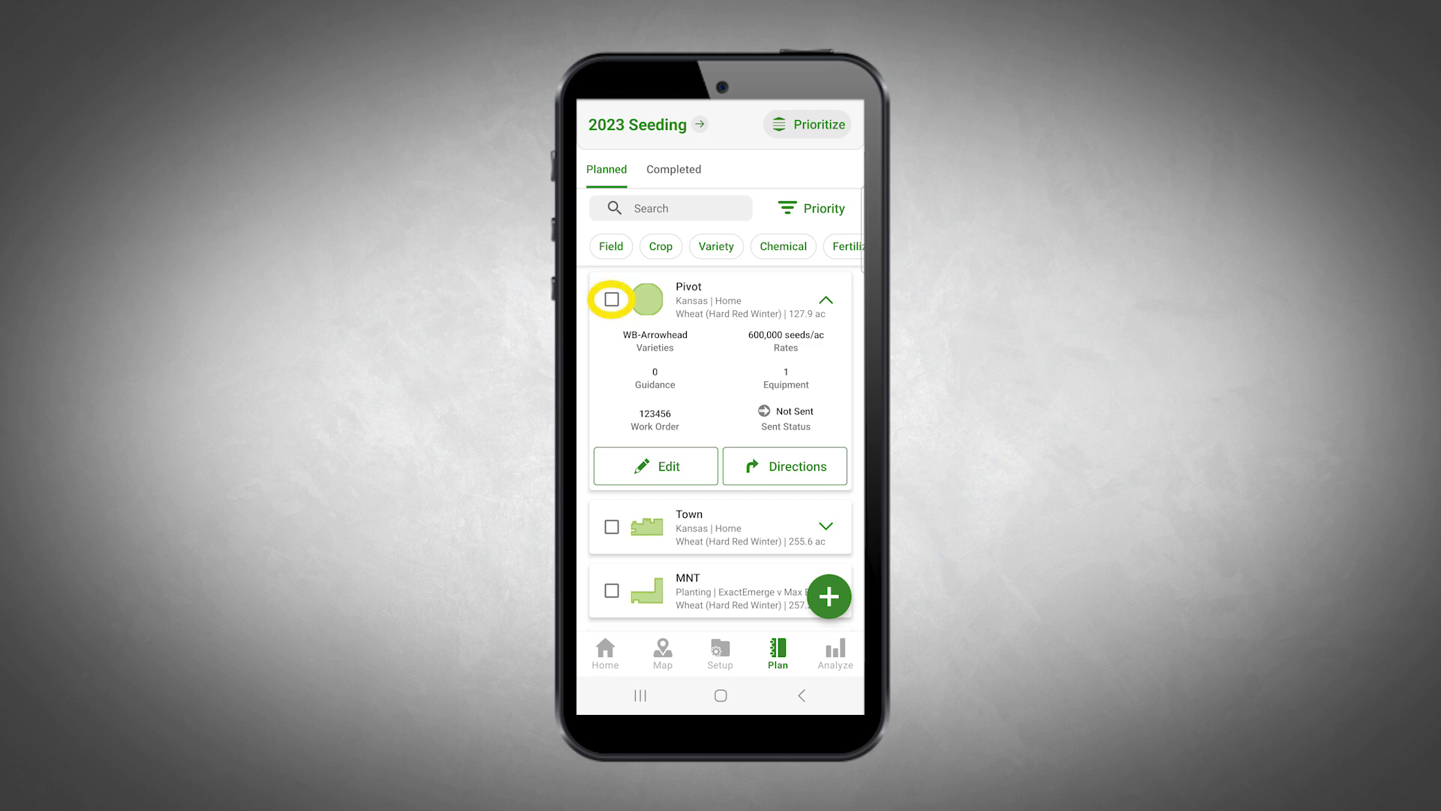
Select the Pivot wheat plan and choose Send to equipment.
click(611, 299)
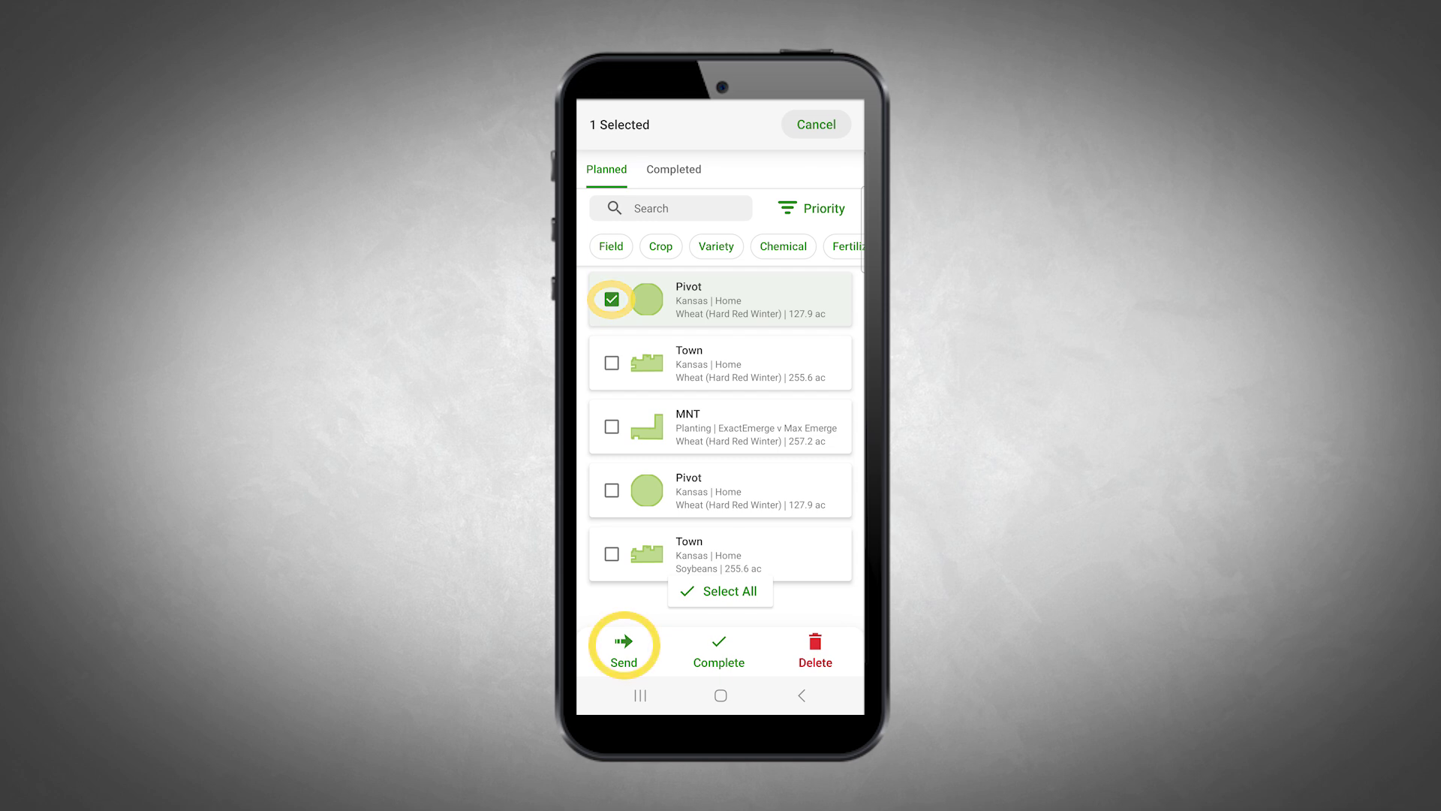
click(624, 644)
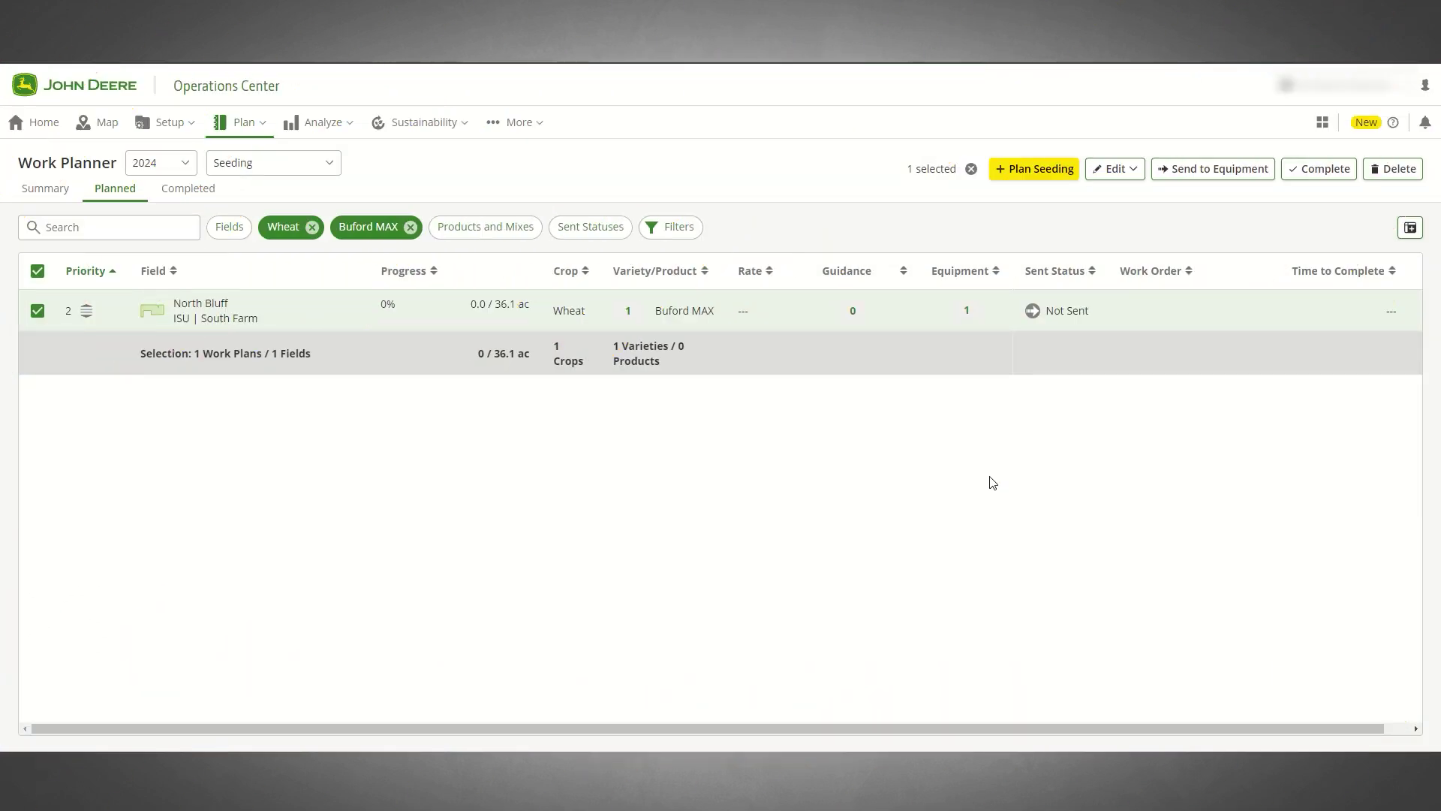
Open the help menu beside New in the top bar.
click(1394, 123)
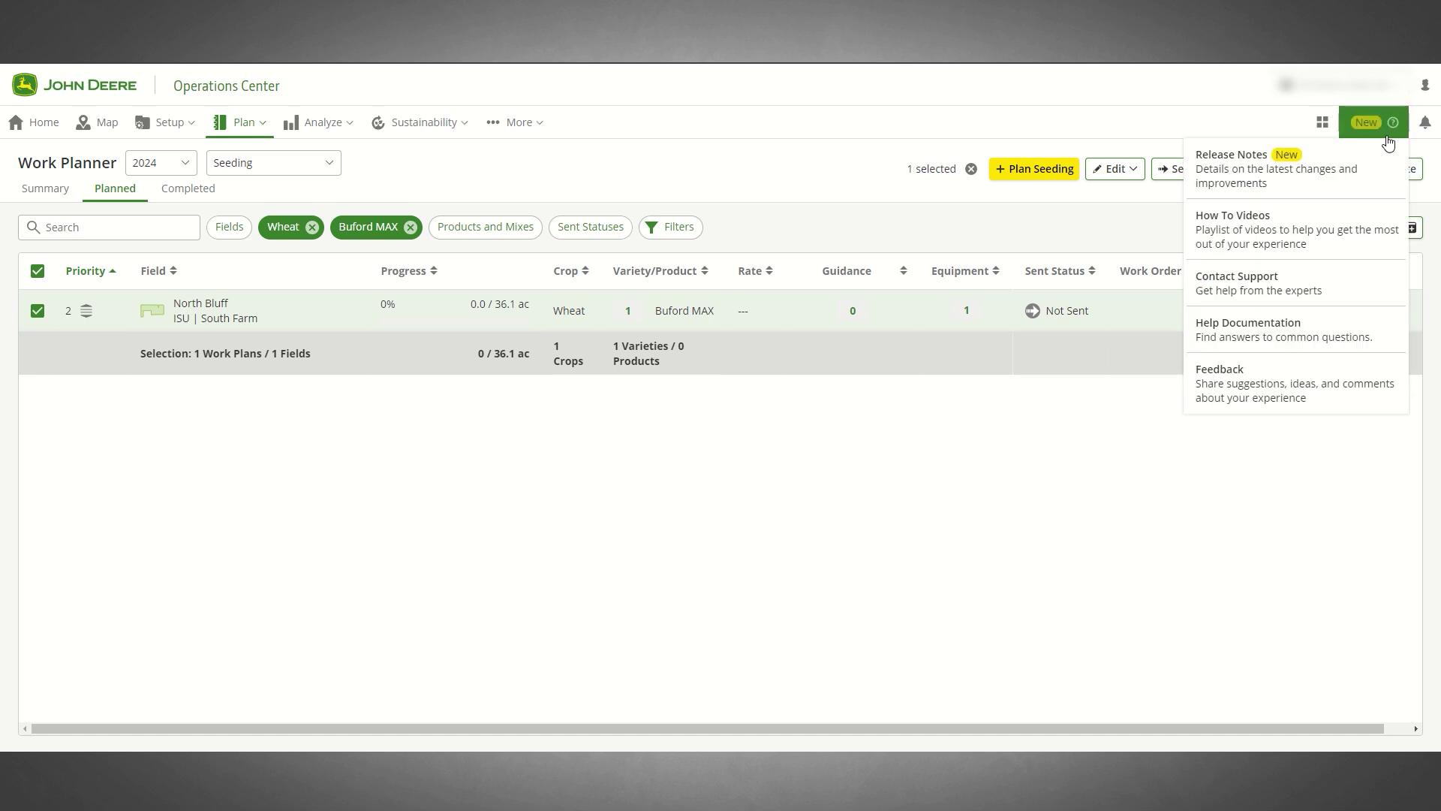